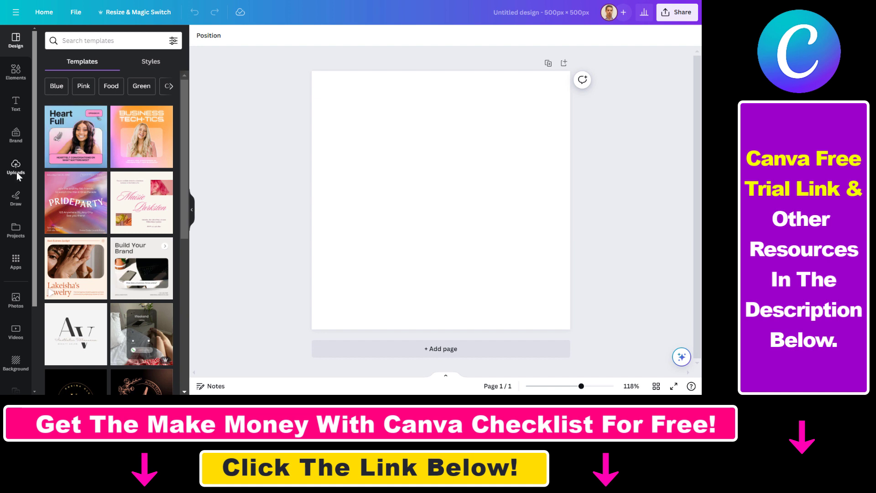
Find 'magic media' in the Apps directory and open Magic Media on its Images tab
{"action": "scroll", "coordinate": [13, 68], "scroll_direction": "down", "scroll_amount": 3}
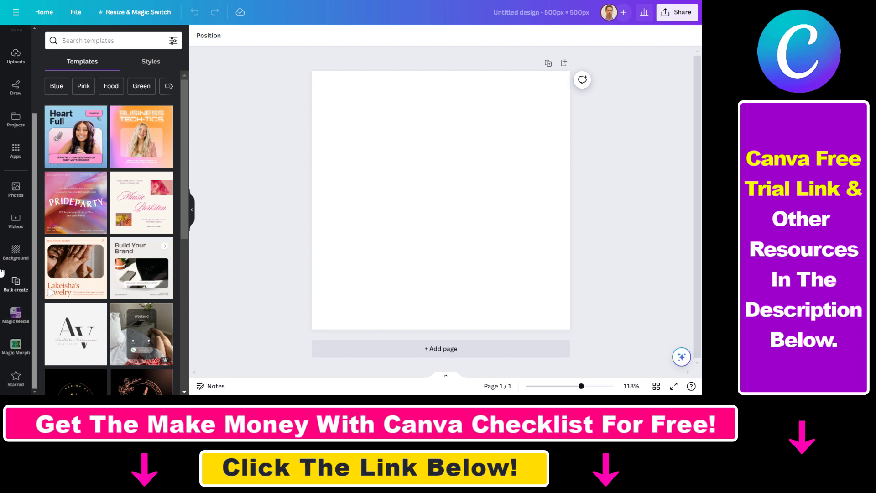
{"action": "left_click", "coordinate": [16, 150]}
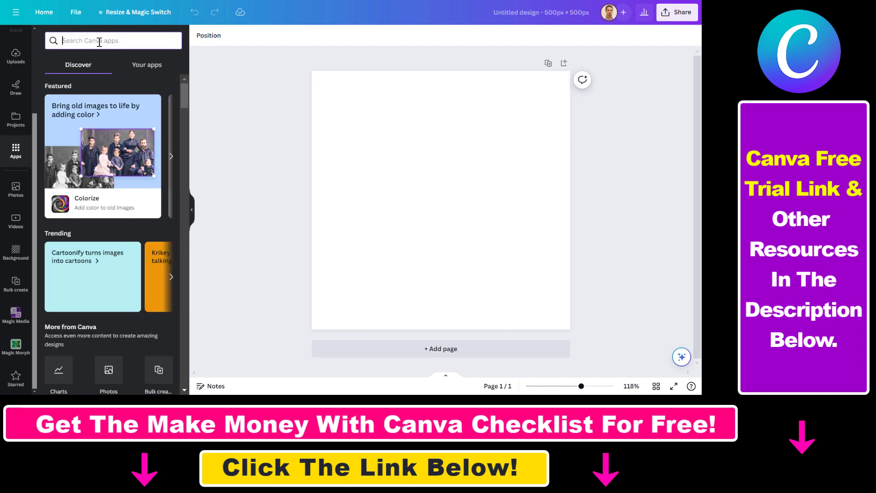
{"action": "type", "text": "magic media"}
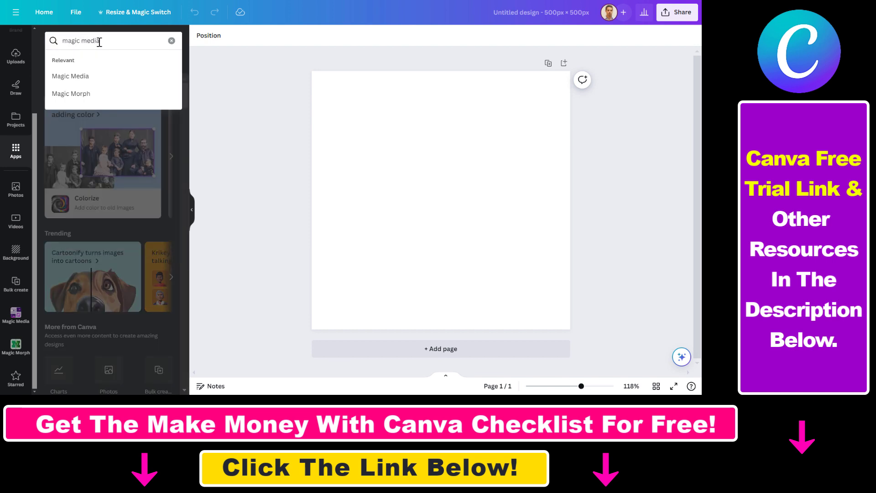
{"action": "left_click", "coordinate": [71, 76]}
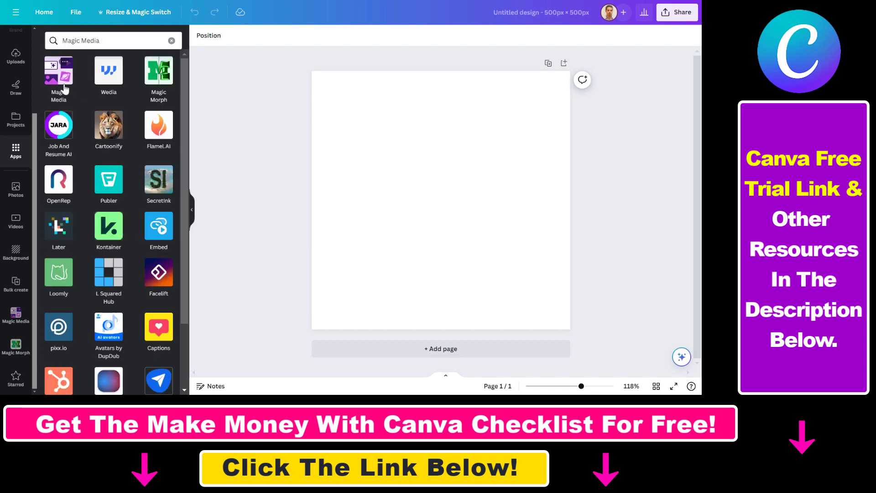
{"action": "left_click", "coordinate": [64, 87]}
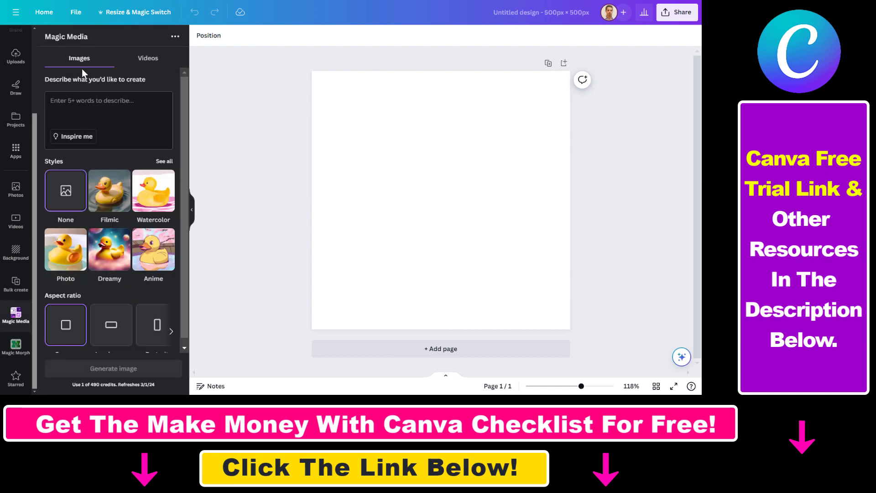
{"action": "left_click", "coordinate": [149, 67]}
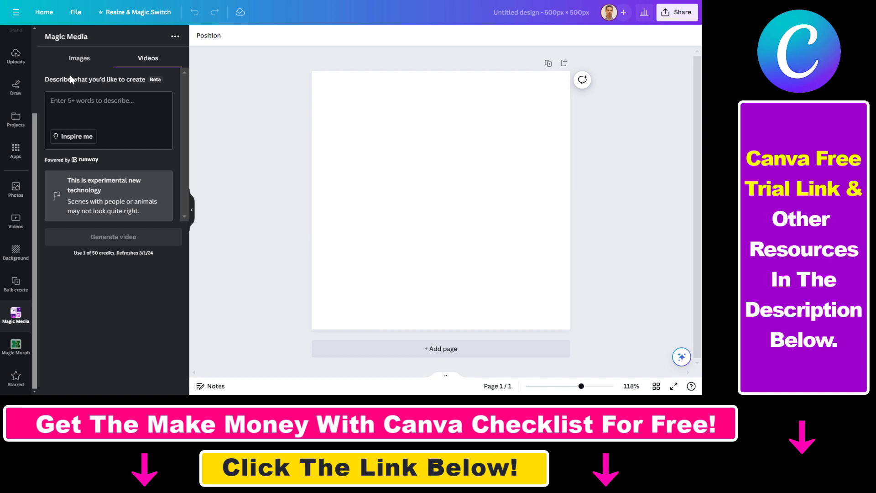
{"action": "left_click", "coordinate": [79, 58]}
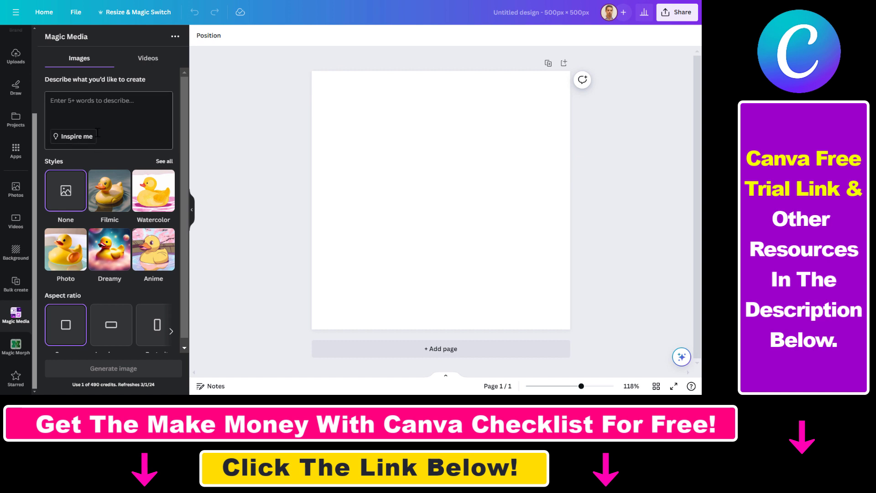
Fill the prompt with the suggested 'Vintage poster of a motorcycle' description
{"action": "left_click", "coordinate": [57, 140]}
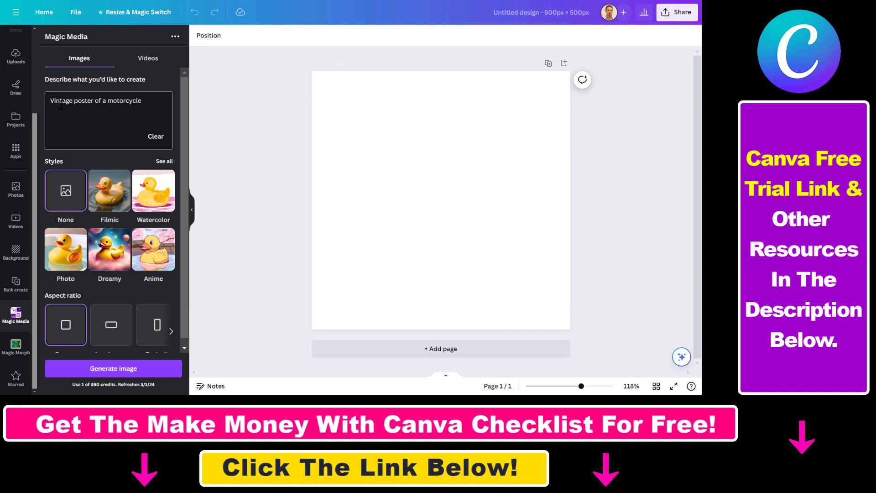
{"action": "left_click_drag", "start_coordinate": [59, 101], "coordinate": [146, 106]}
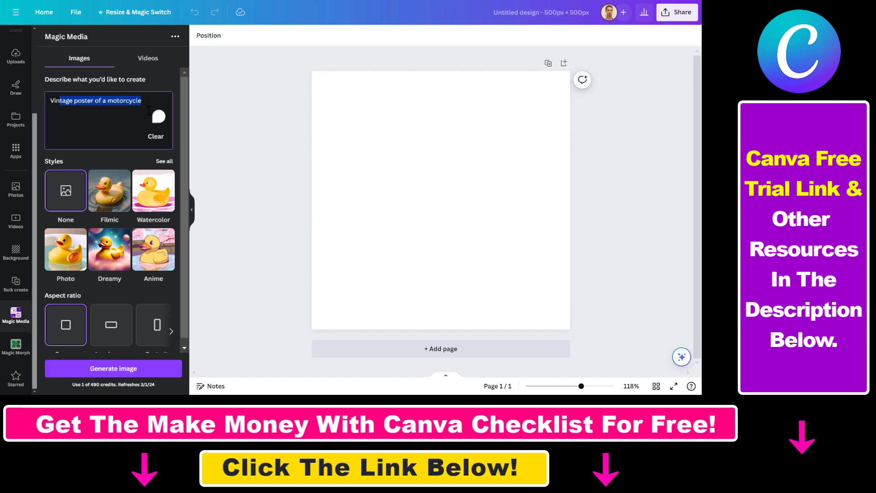
{"action": "left_click", "coordinate": [146, 106]}
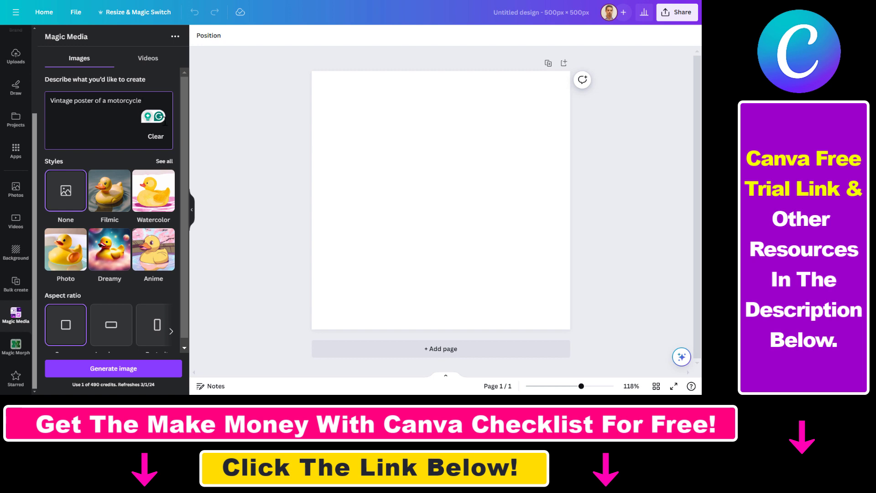
Pick the 3D style from the full styles list, keeping the Square aspect ratio
{"action": "left_click", "coordinate": [164, 165]}
{"action": "scroll", "coordinate": [132, 235], "scroll_direction": "down", "scroll_amount": 1}
{"action": "scroll", "coordinate": [132, 235], "scroll_direction": "up", "scroll_amount": 1}
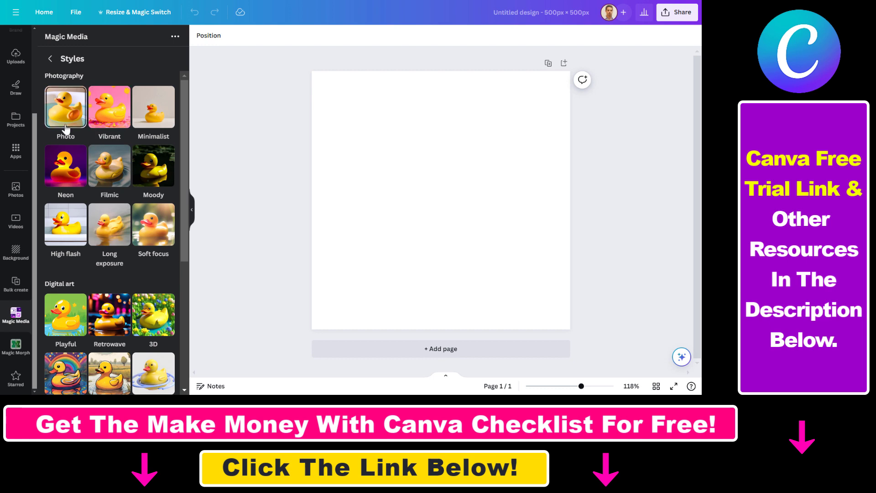
{"action": "scroll", "coordinate": [146, 199], "scroll_direction": "down", "scroll_amount": 2}
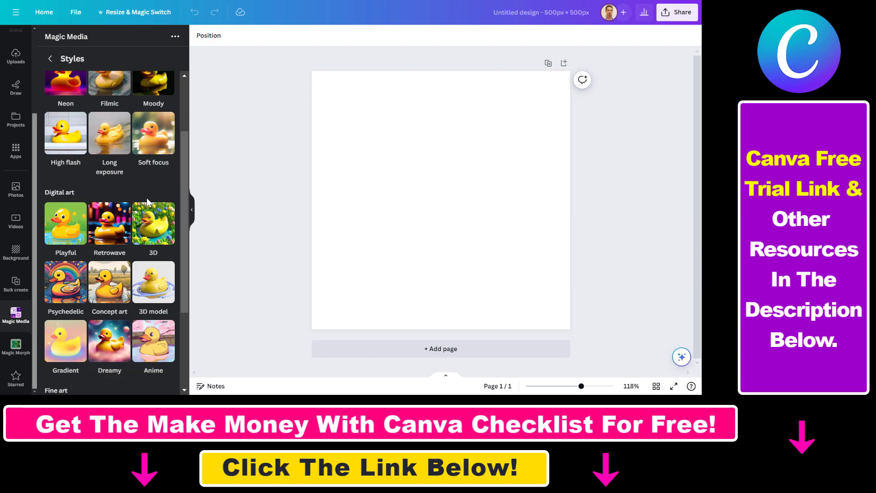
{"action": "scroll", "coordinate": [153, 226], "scroll_direction": "down", "scroll_amount": 3}
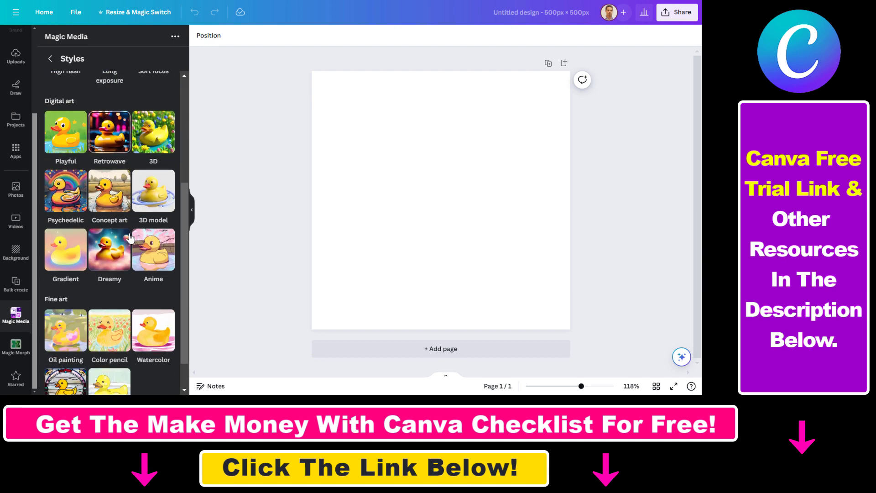
{"action": "scroll", "coordinate": [173, 274], "scroll_direction": "up", "scroll_amount": 3}
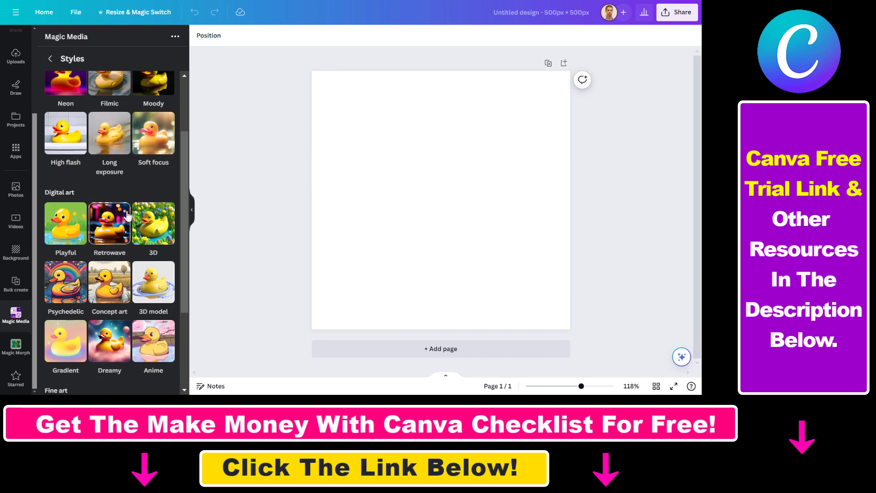
{"action": "left_click", "coordinate": [159, 236]}
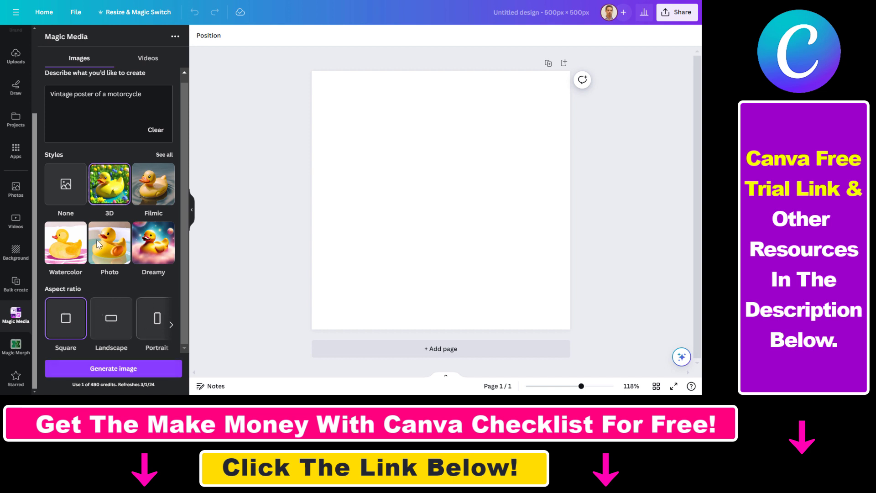
{"action": "scroll", "coordinate": [109, 182], "scroll_direction": "up", "scroll_amount": 1}
{"action": "scroll", "coordinate": [109, 251], "scroll_direction": "down", "scroll_amount": 1}
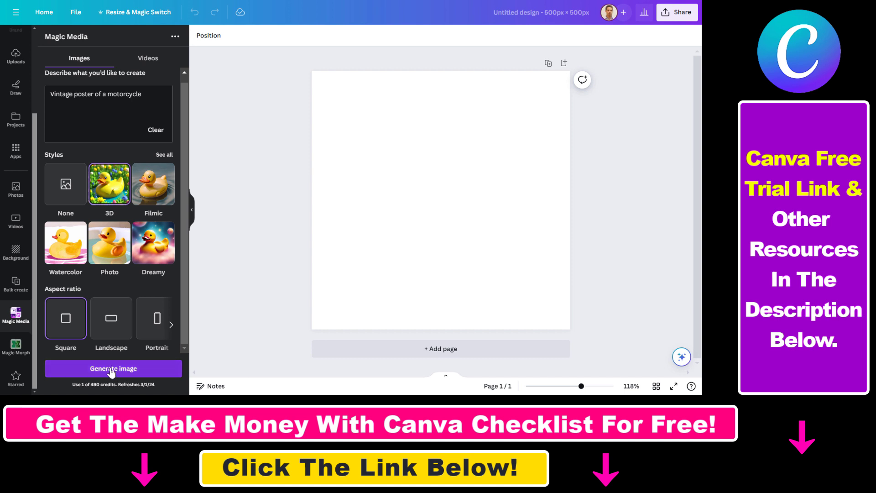
Generate the images, add the red motorcycle, and enlarge it to 456×456
{"action": "left_click", "coordinate": [137, 373]}
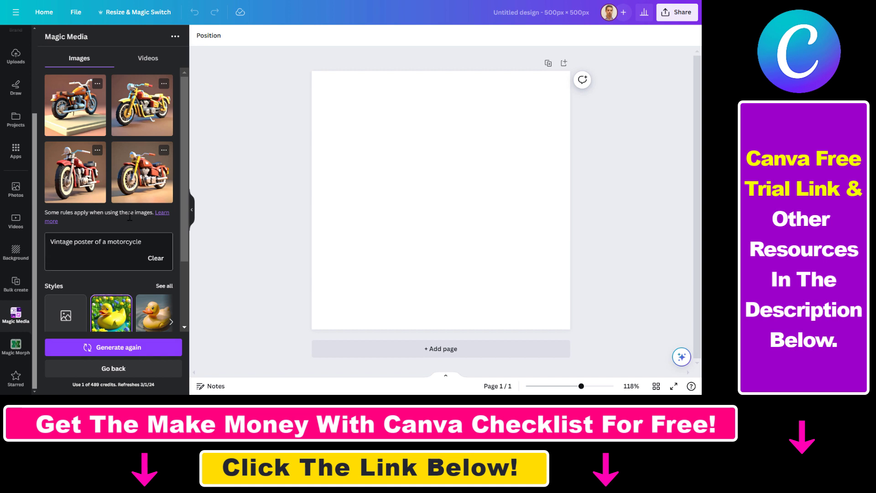
{"action": "left_click_drag", "start_coordinate": [83, 180], "coordinate": [261, 236]}
{"action": "left_click", "coordinate": [82, 182]}
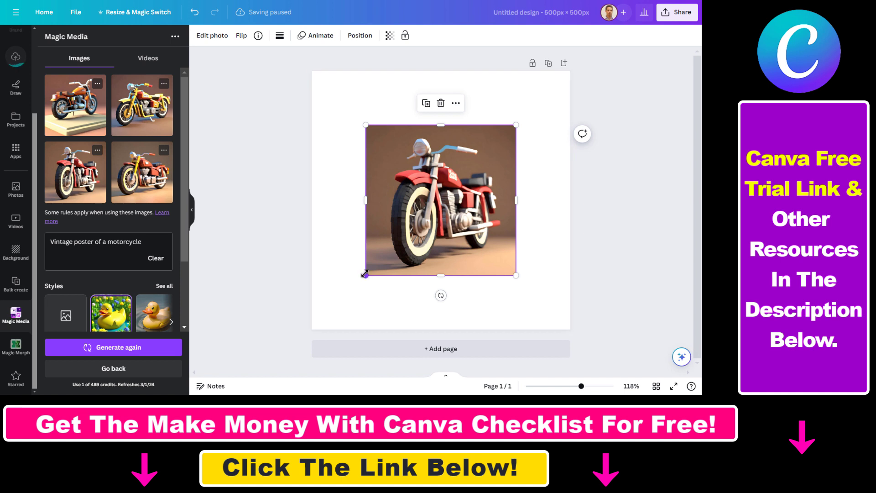
{"action": "left_click_drag", "start_coordinate": [365, 273], "coordinate": [327, 313]}
{"action": "left_click_drag", "start_coordinate": [516, 124], "coordinate": [557, 84]}
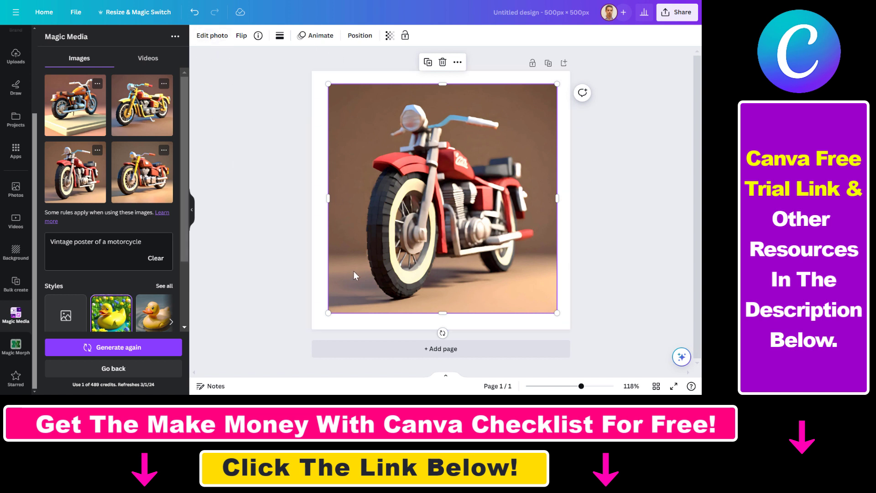
Review the generated results, check the fourth image's options, then deselect the photo
{"action": "scroll", "coordinate": [160, 274], "scroll_direction": "down", "scroll_amount": 2}
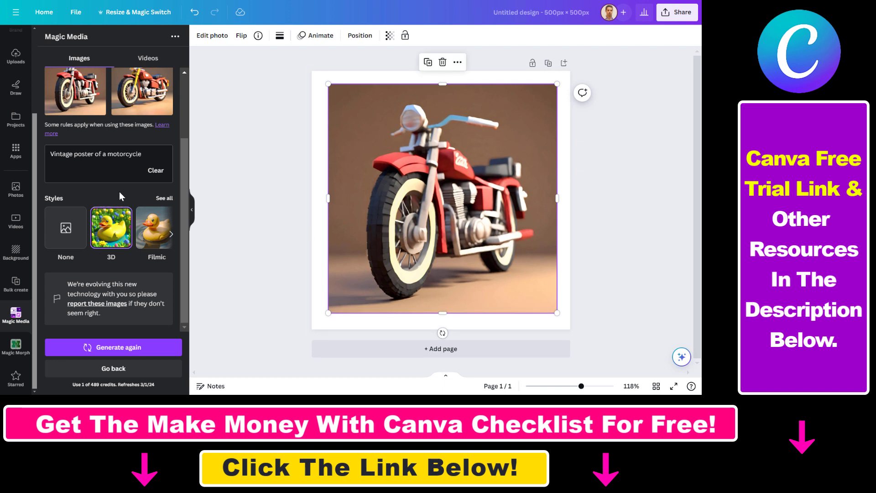
{"action": "scroll", "coordinate": [121, 196], "scroll_direction": "up", "scroll_amount": 2}
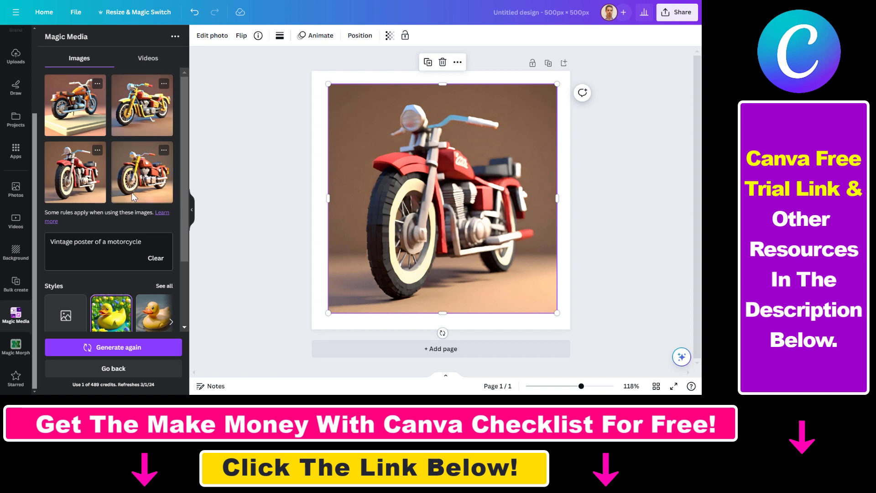
{"action": "left_click", "coordinate": [164, 151]}
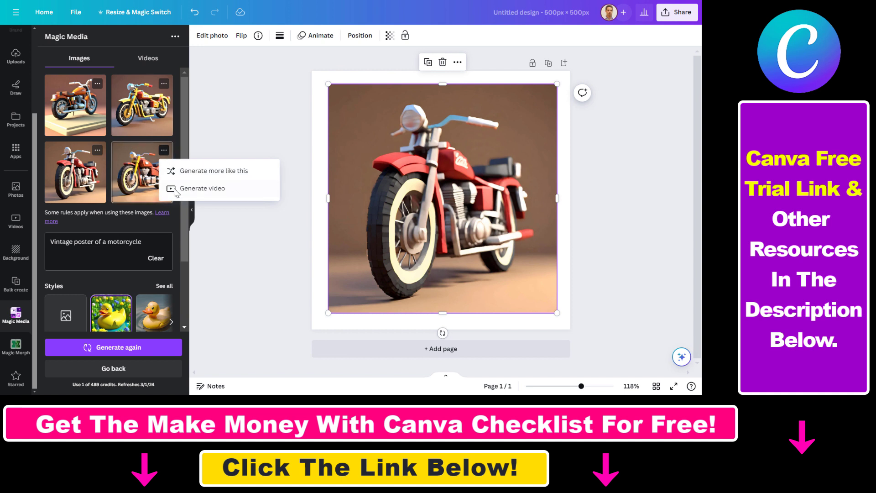
{"action": "left_click", "coordinate": [262, 125]}
{"action": "scroll", "coordinate": [88, 283], "scroll_direction": "down", "scroll_amount": 1}
{"action": "scroll", "coordinate": [88, 283], "scroll_direction": "down", "scroll_amount": 1}
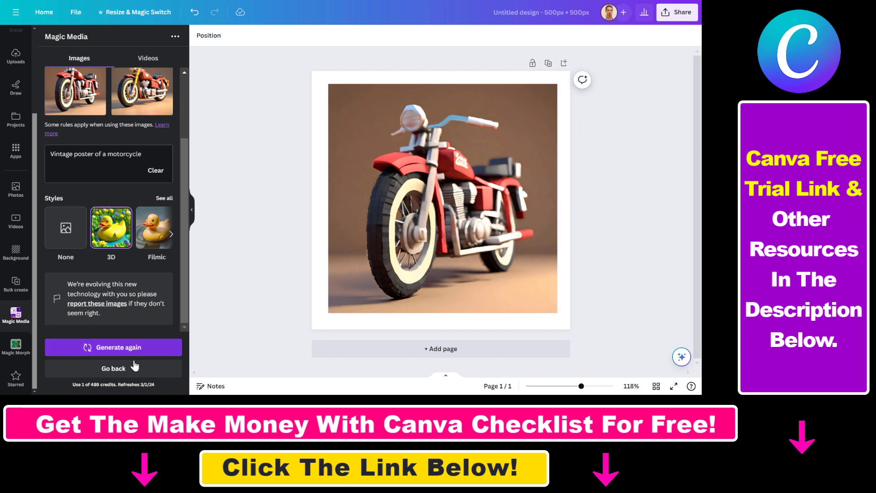
{"action": "scroll", "coordinate": [136, 327], "scroll_direction": "up", "scroll_amount": 2}
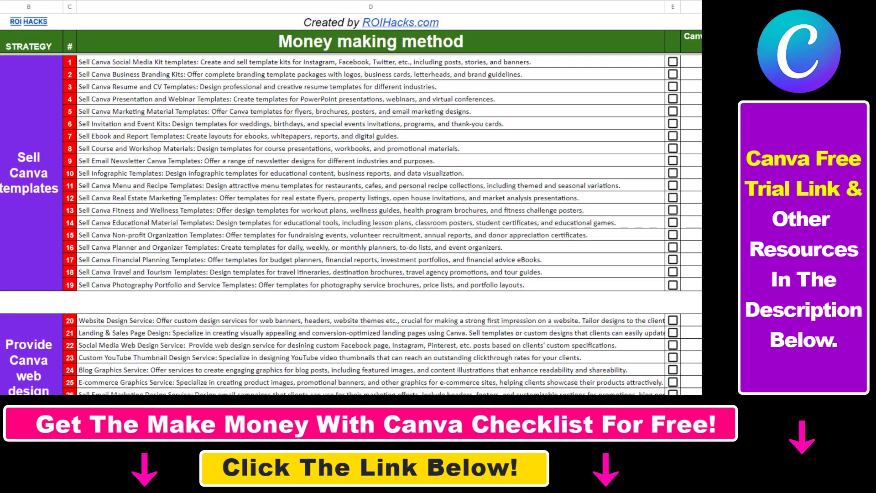
Scroll through the Money making method checklist and then the channel's Playlists tab
{"action": "scroll", "coordinate": [351, 228], "scroll_direction": "down", "scroll_amount": 3}
{"action": "scroll", "coordinate": [352, 228], "scroll_direction": "down", "scroll_amount": 5}
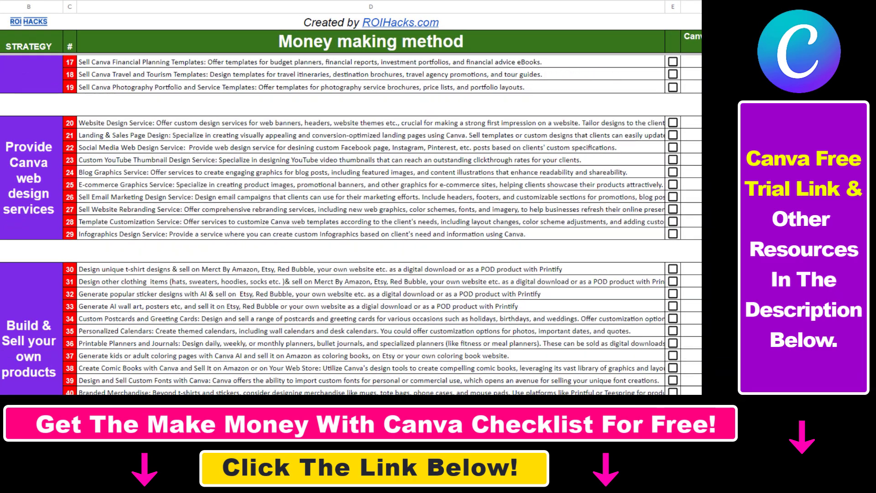
{"action": "scroll", "coordinate": [351, 228], "scroll_direction": "down", "scroll_amount": 3}
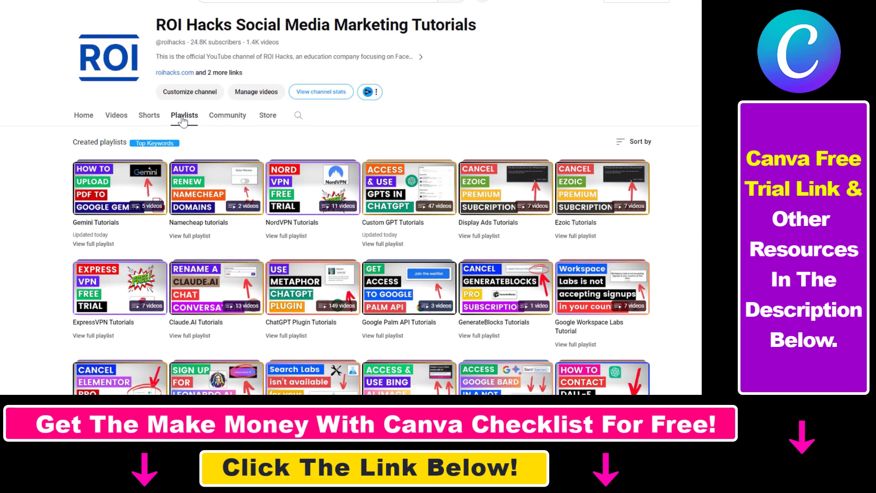
{"action": "scroll", "coordinate": [352, 196], "scroll_direction": "down", "scroll_amount": 4}
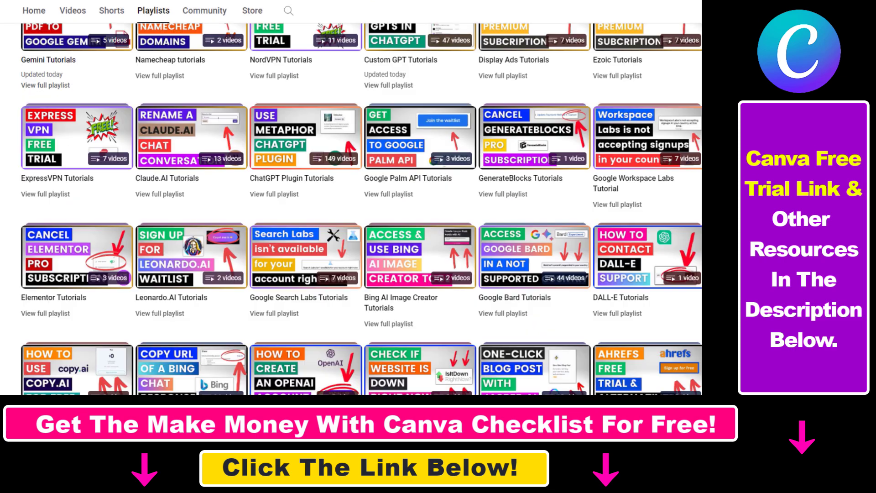
{"action": "scroll", "coordinate": [352, 197], "scroll_direction": "down", "scroll_amount": 1}
{"action": "scroll", "coordinate": [360, 196], "scroll_direction": "down", "scroll_amount": 2}
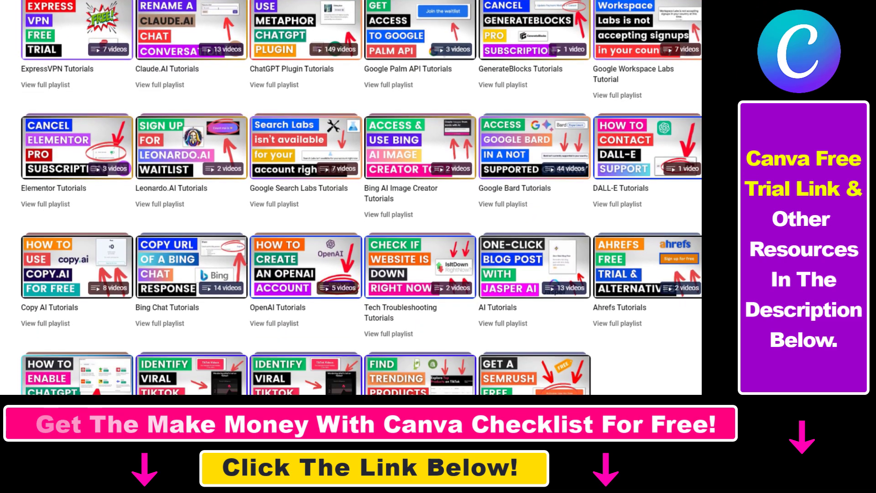